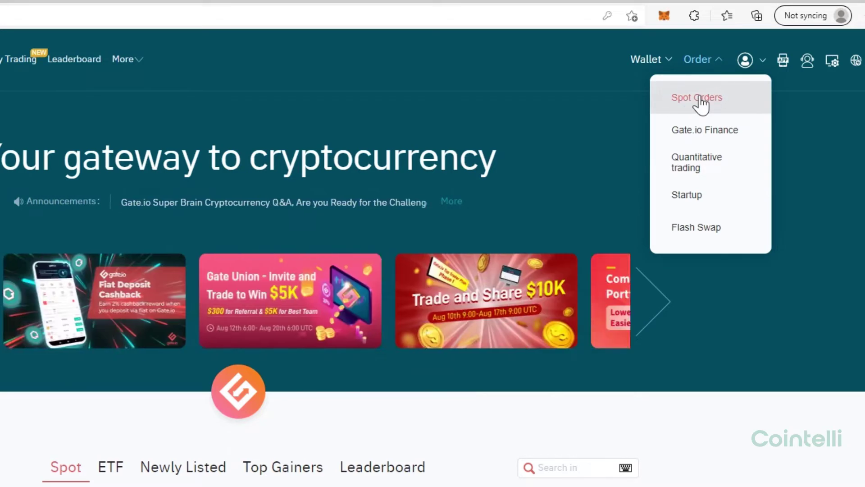
Show the Spot Orders Trade History tab listing the account's five past trades.
left_click(697, 98)
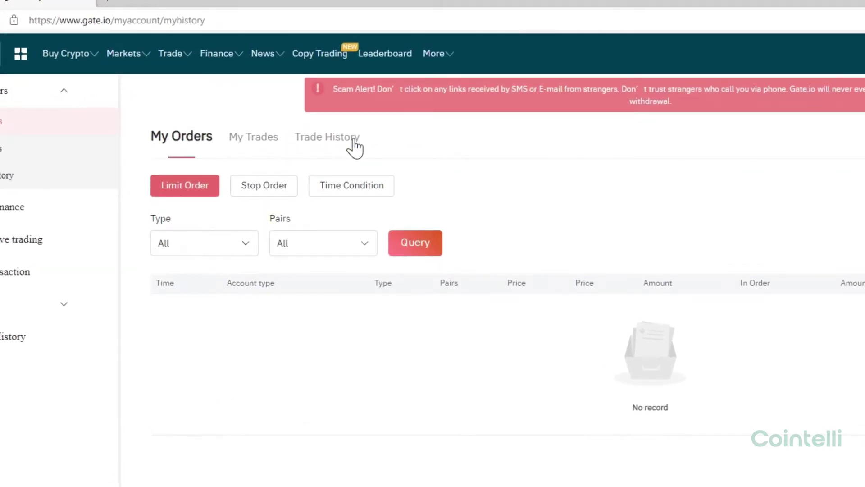
left_click(355, 145)
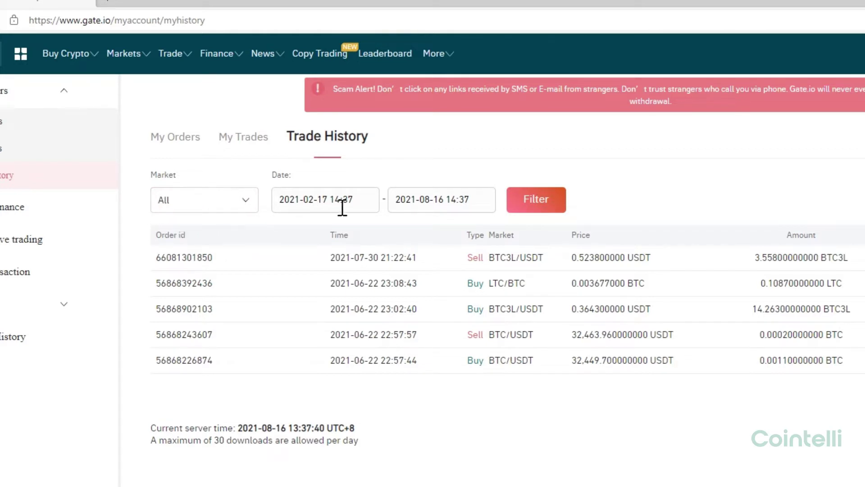
Set the trade history start date to 2021-05-01.
left_click(361, 202)
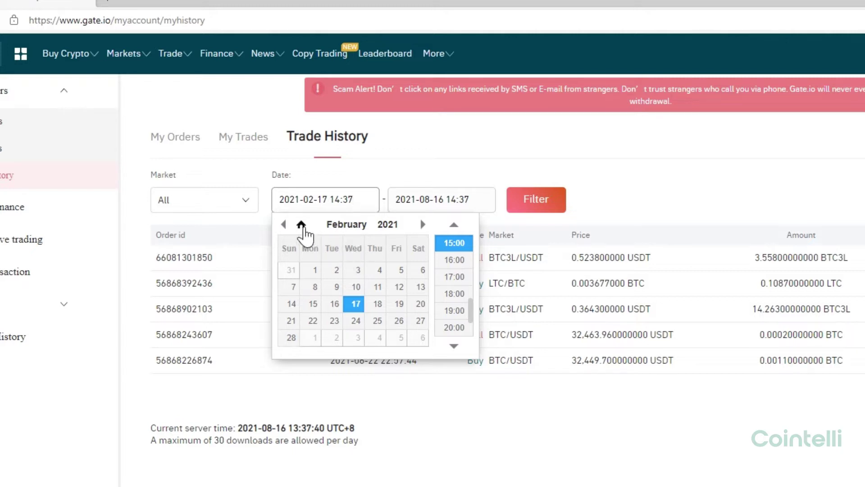
left_click(283, 224)
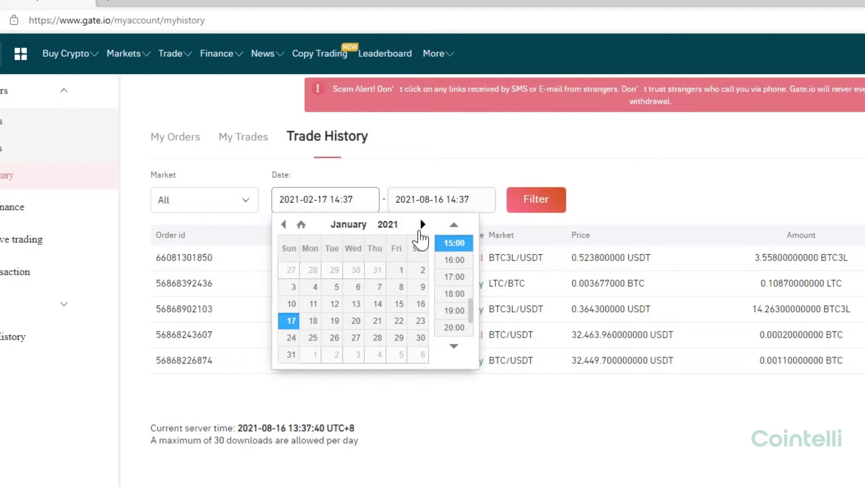
left_click(422, 225)
left_click(422, 225)
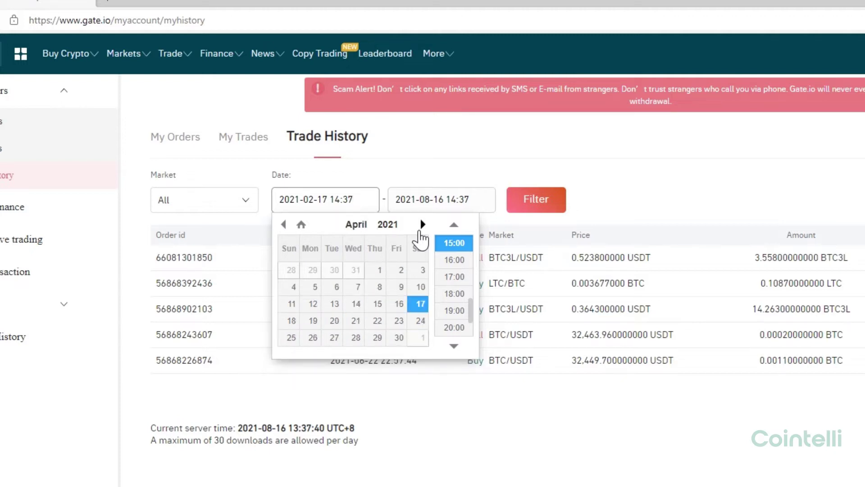
left_click(423, 225)
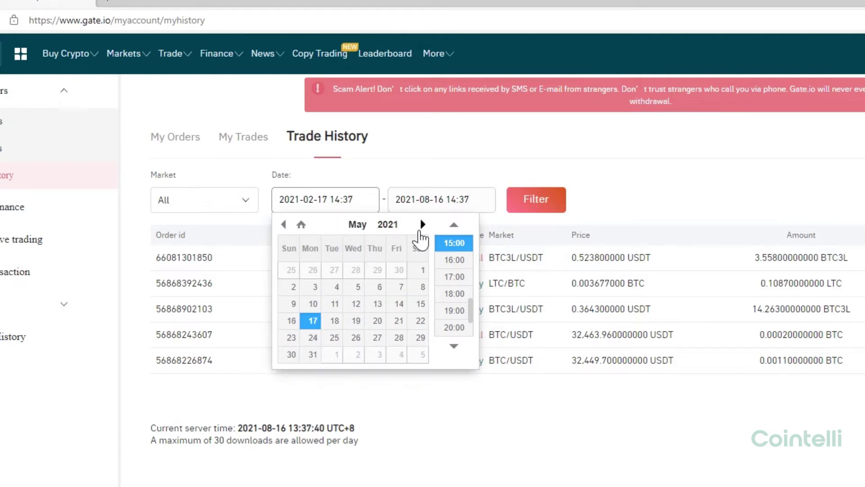
left_click(423, 224)
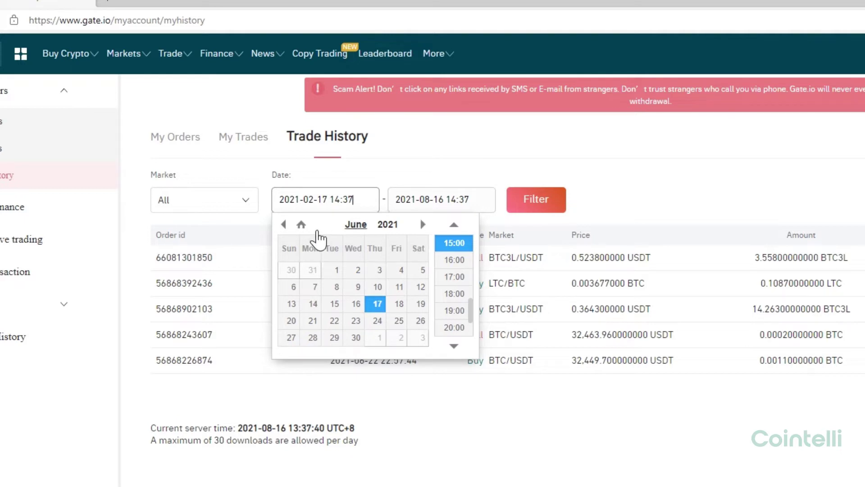
left_click(283, 225)
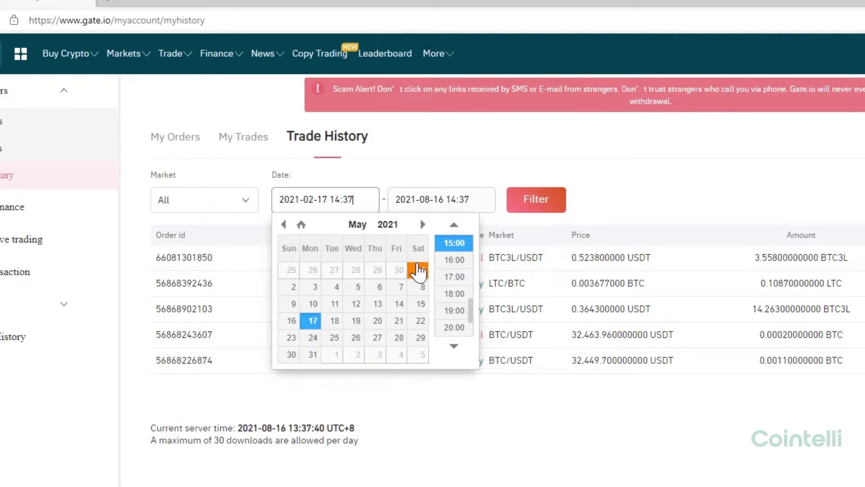
left_click(420, 271)
Set the trade history end date to 2021-08-01.
left_click(454, 198)
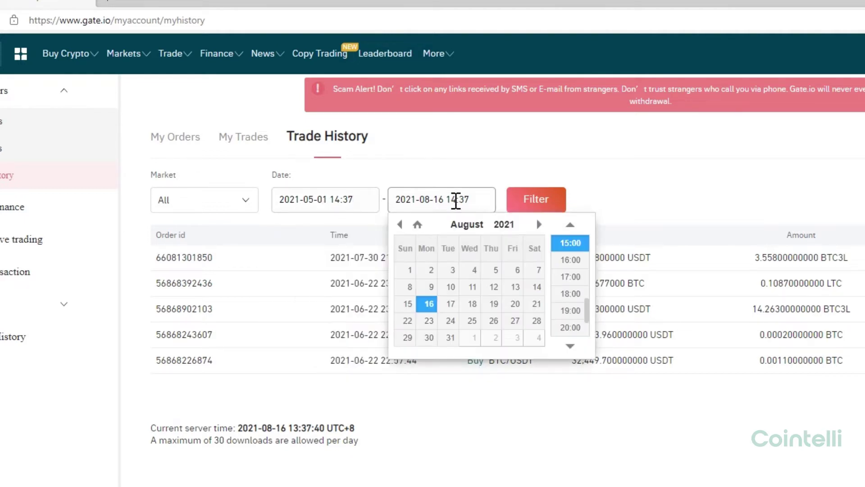
left_click(408, 271)
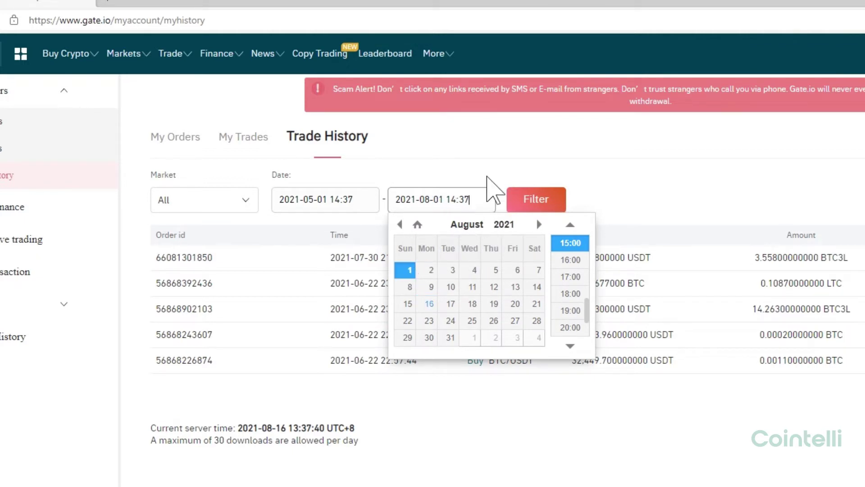
left_click(491, 177)
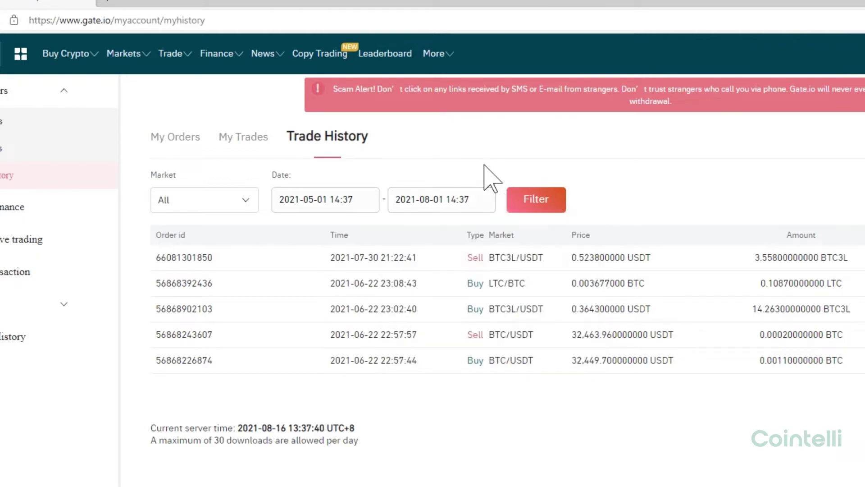
Download the filtered history as mytradehistory_2021_08_16.csv and check its five trades in Excel.
left_click(541, 199)
scroll(540, 270, "right", 5)
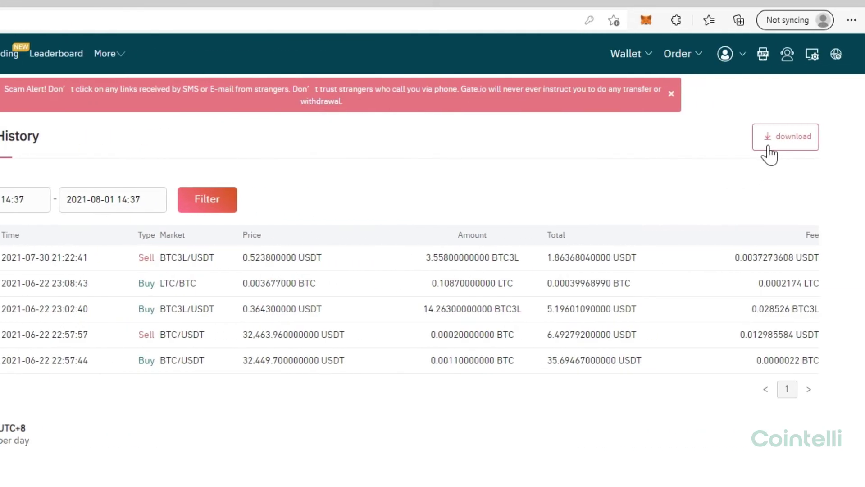
left_click(765, 139)
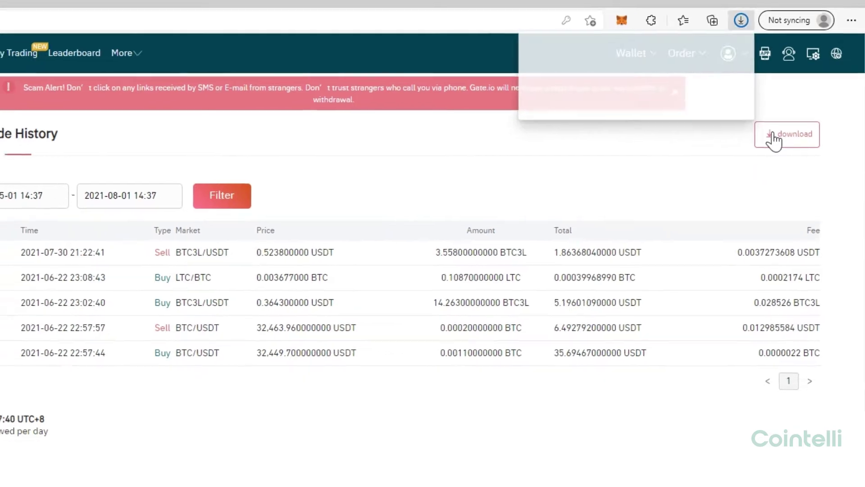
left_click(652, 64)
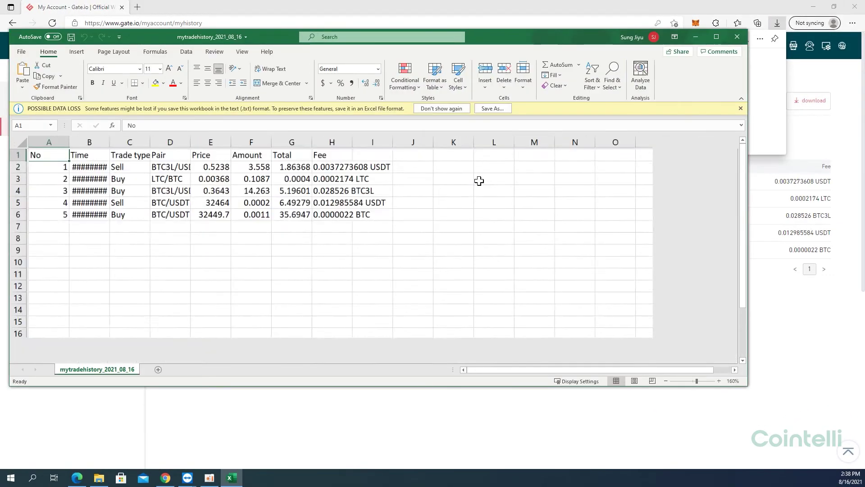
left_click(737, 36)
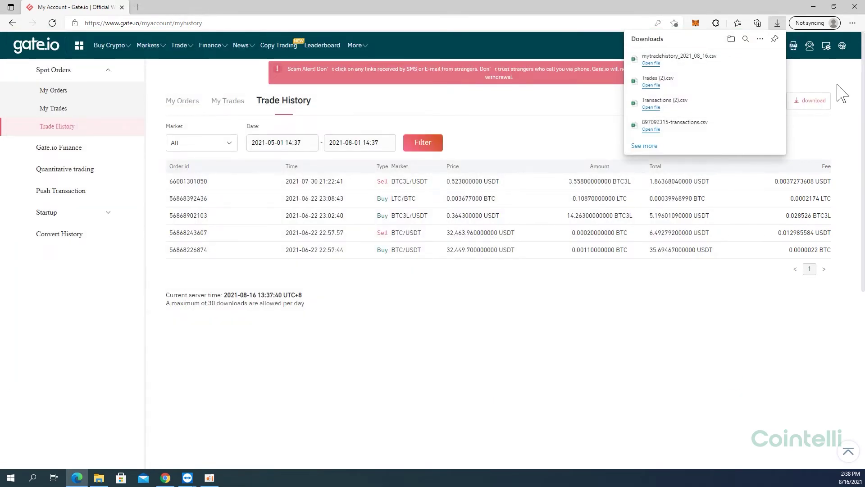
left_click(843, 93)
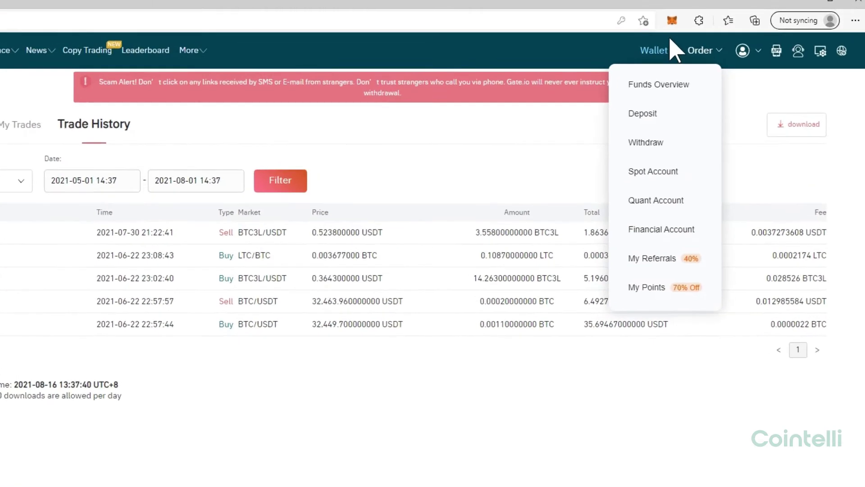
mouse_move(629, 53)
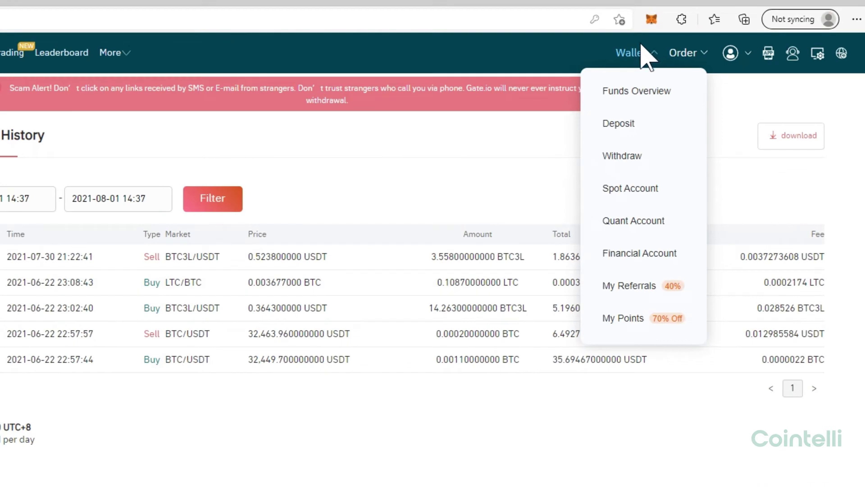
Download the Recent Deposits record for 2021-08-01 to 2021-08-16, which has no entries.
left_click(628, 128)
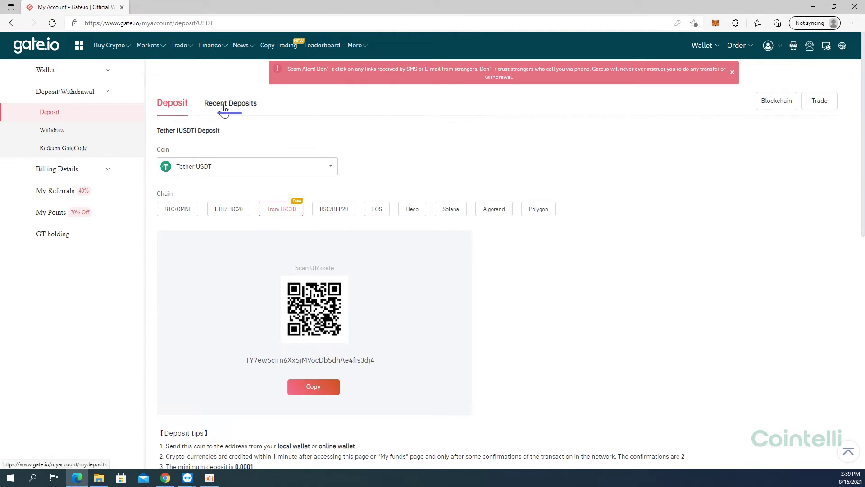
left_click(225, 108)
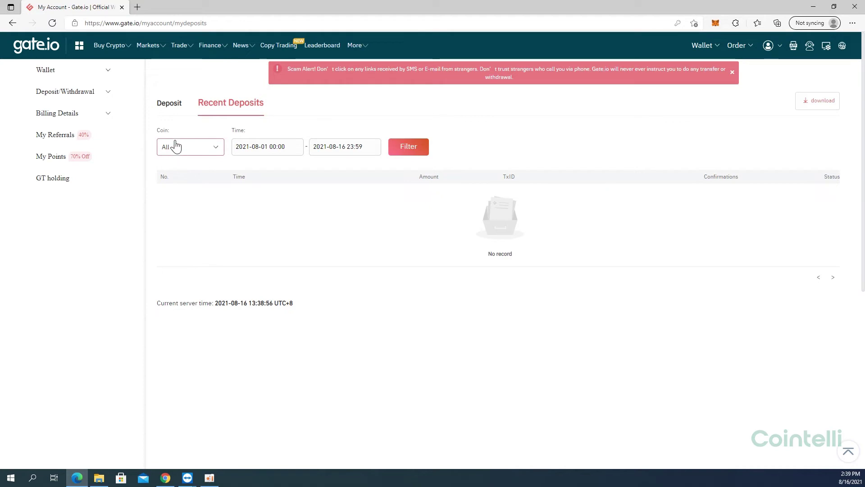
left_click(284, 147)
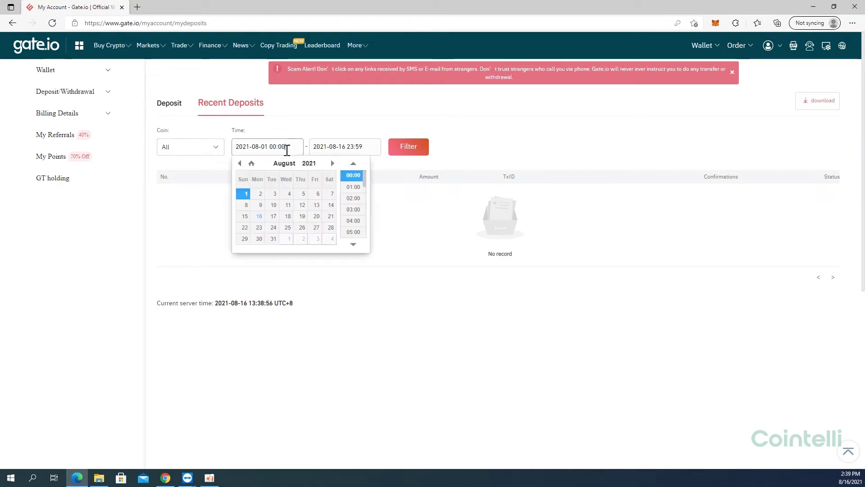
left_click(327, 147)
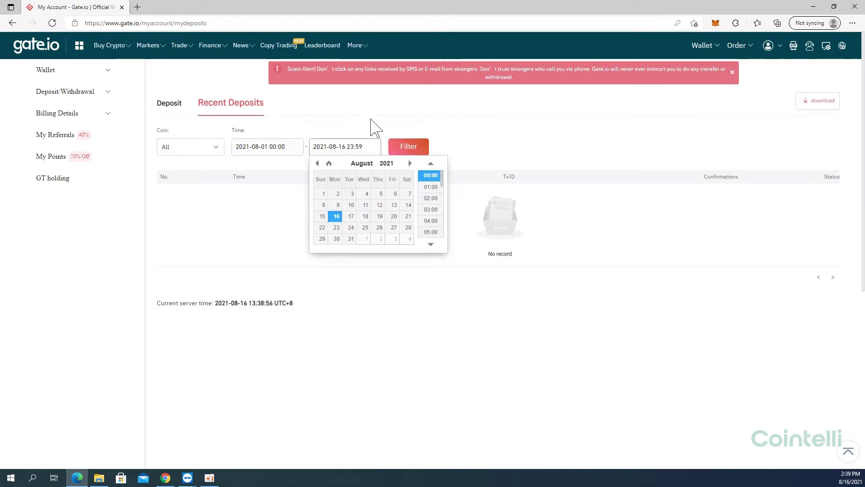
left_click(379, 118)
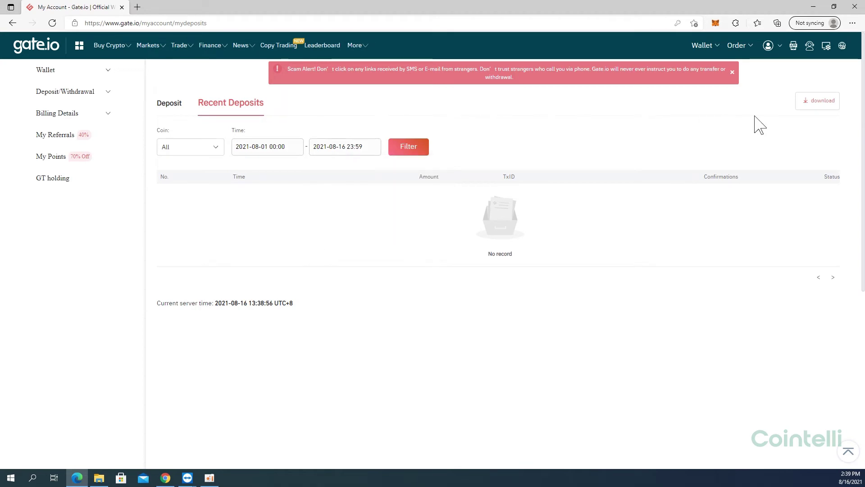
left_click(806, 106)
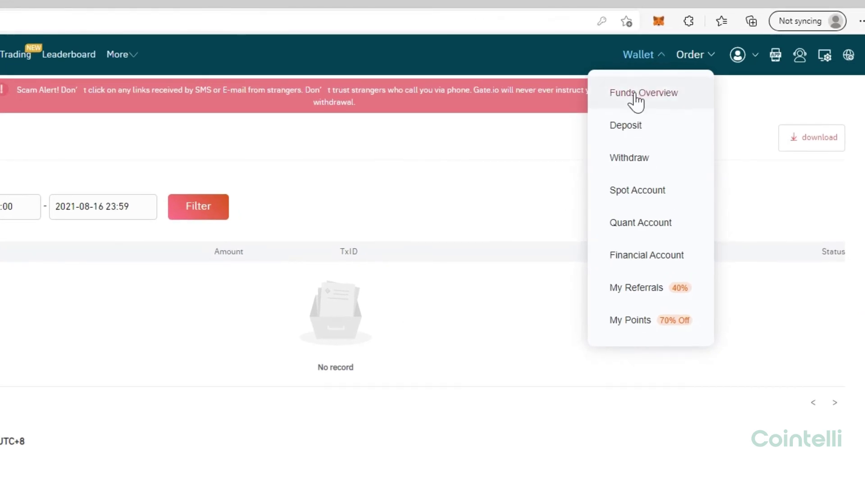
Check Recent Withdrawals for 2021-08-01 to 2021-08-16, then import the uploaded trade file into Cointelli.
left_click(627, 160)
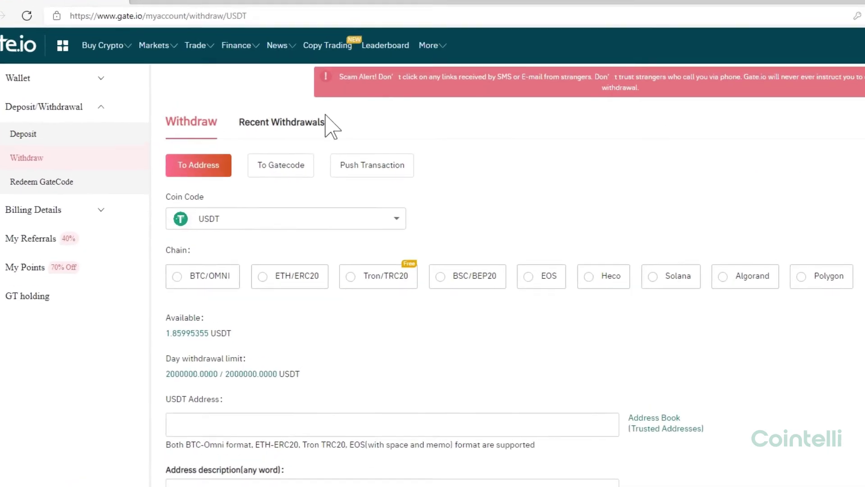
left_click(324, 135)
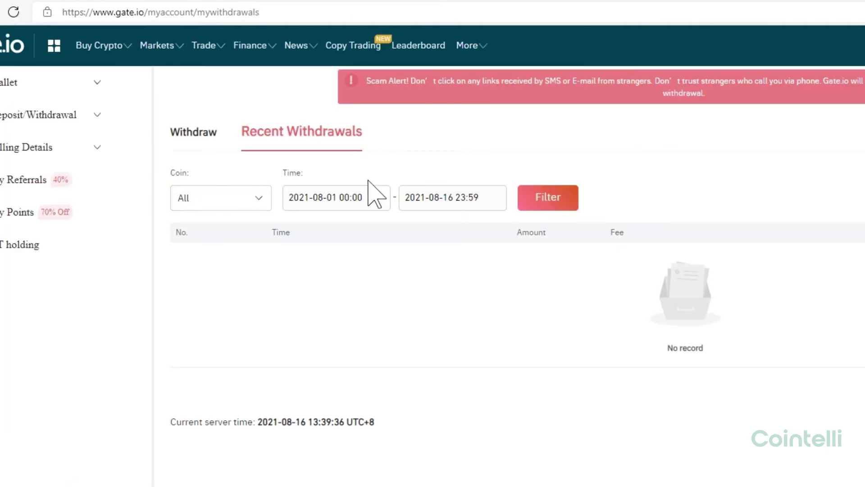
left_click(365, 197)
left_click(425, 197)
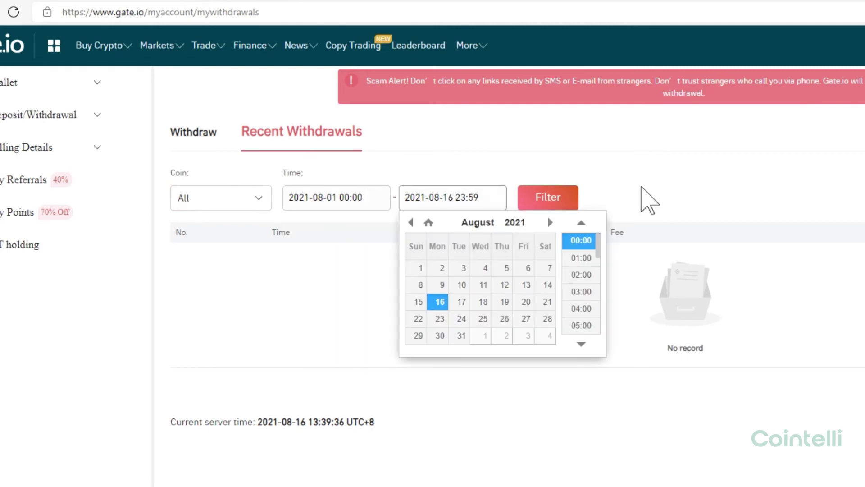
left_click(649, 199)
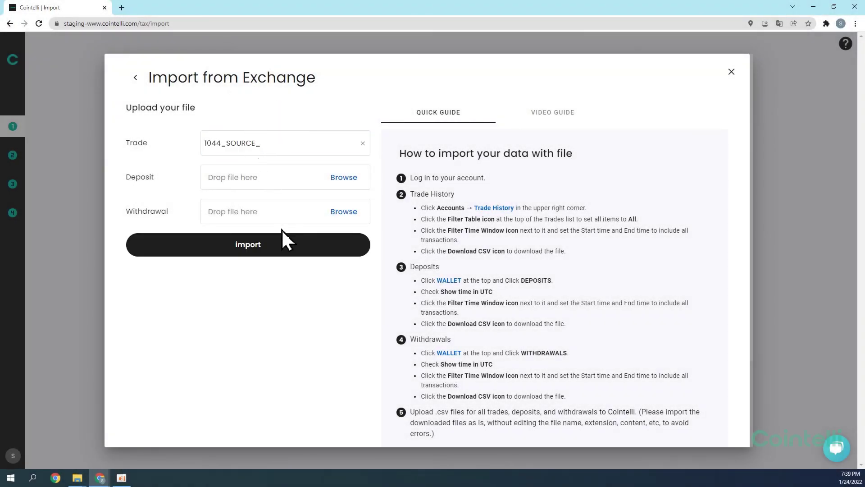
left_click(280, 252)
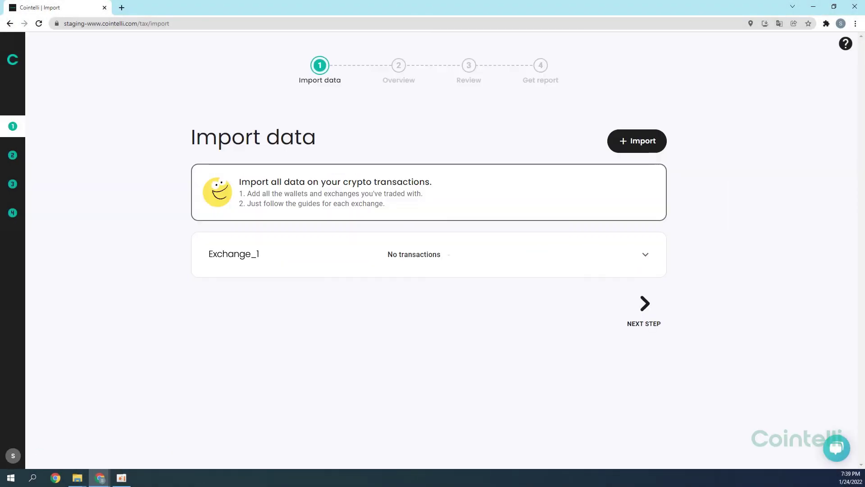